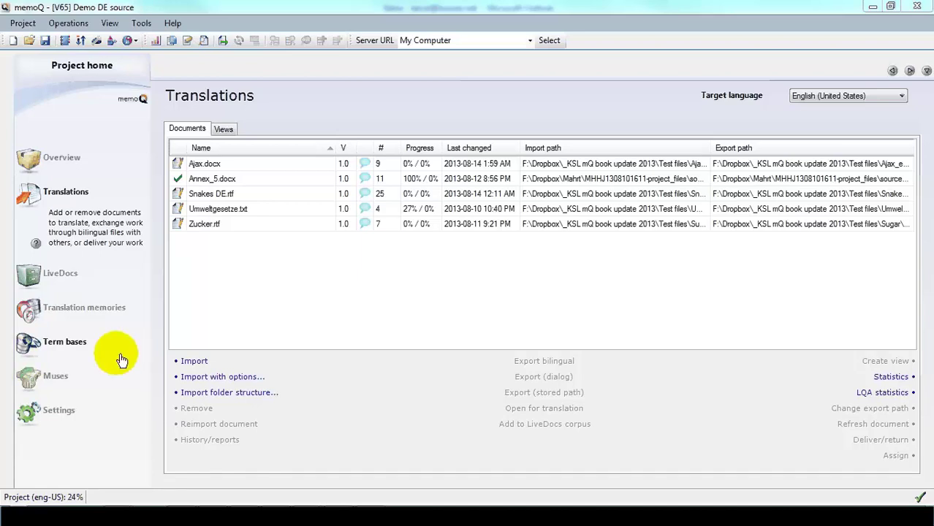
Step: Start an import with options and select SuperCat_dry too.xls from the Excel multiling folder
click(208, 384)
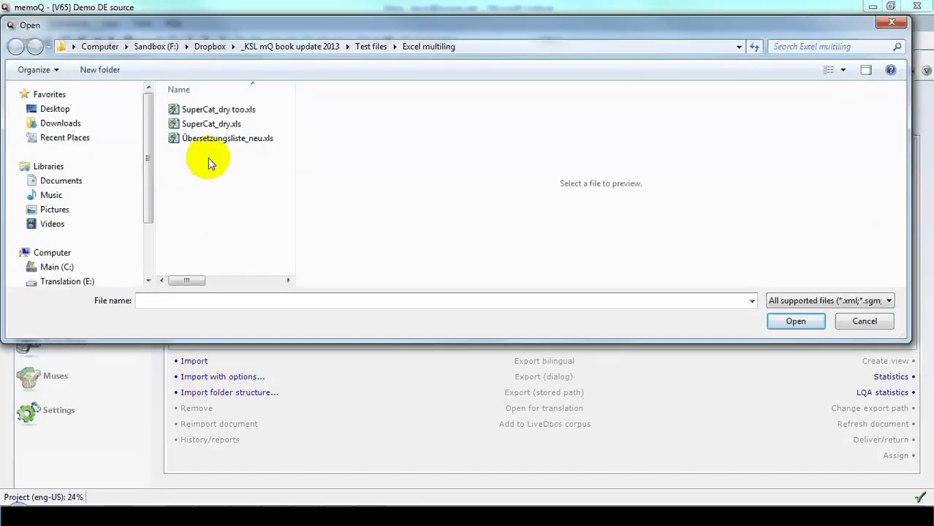
click(216, 113)
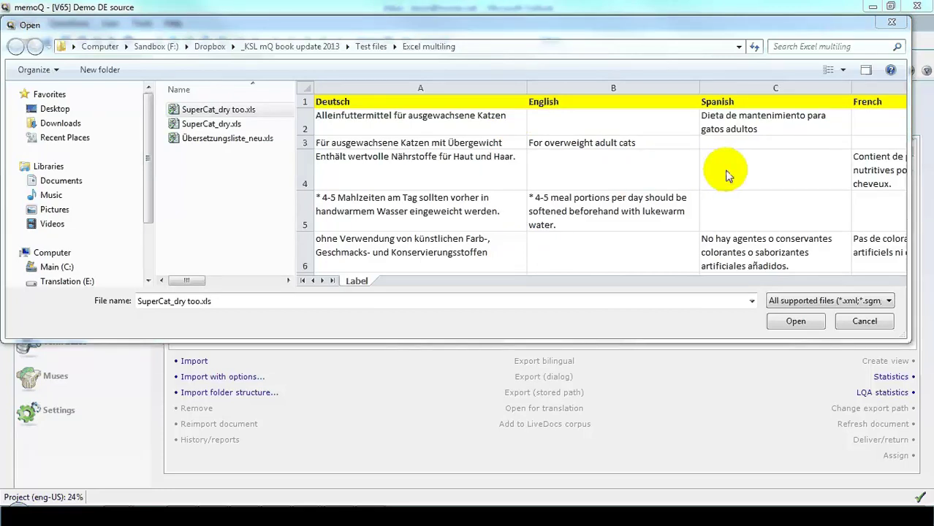
Step: Open the workbook and switch its import filter to Multilingual delimited text filter
click(803, 328)
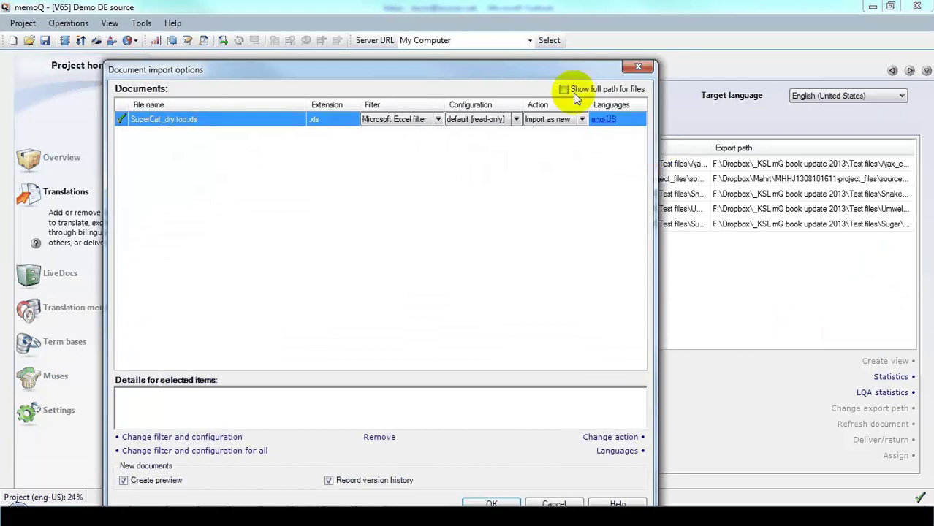
drag(542, 72, 618, 32)
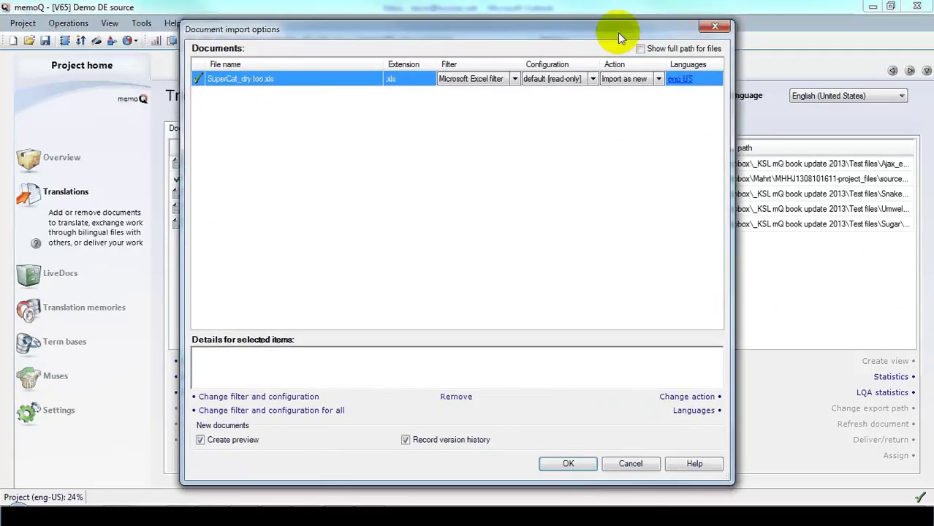
click(514, 80)
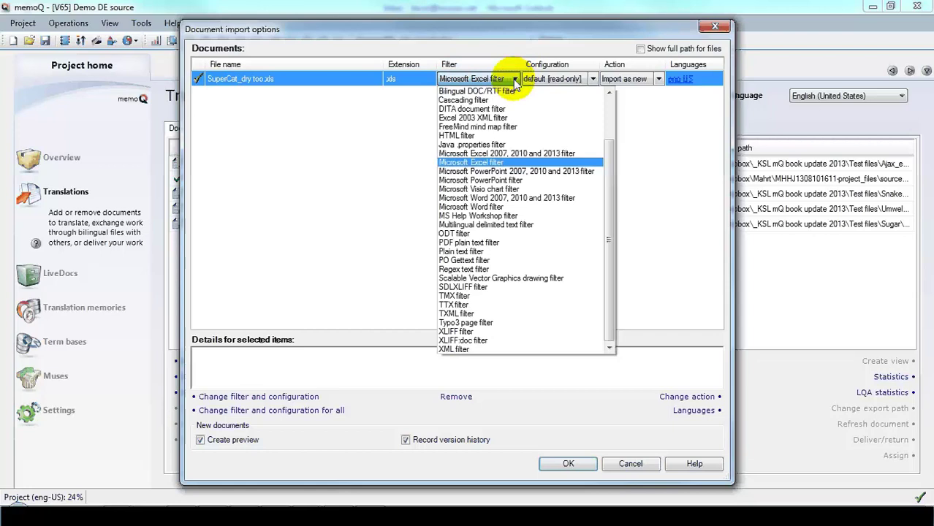
click(562, 226)
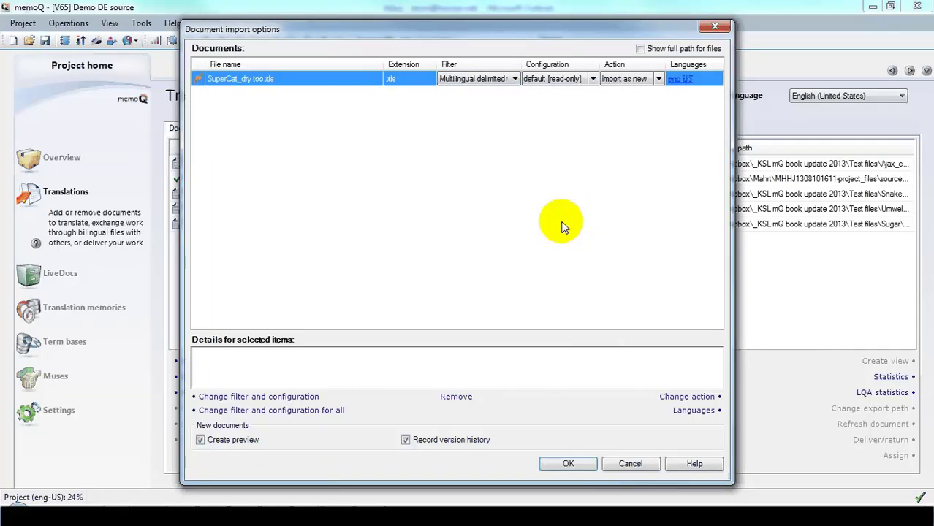
Step: Set the filter to use first row as column names, German (Germany) source, and confirmed-and-locked translations
click(306, 399)
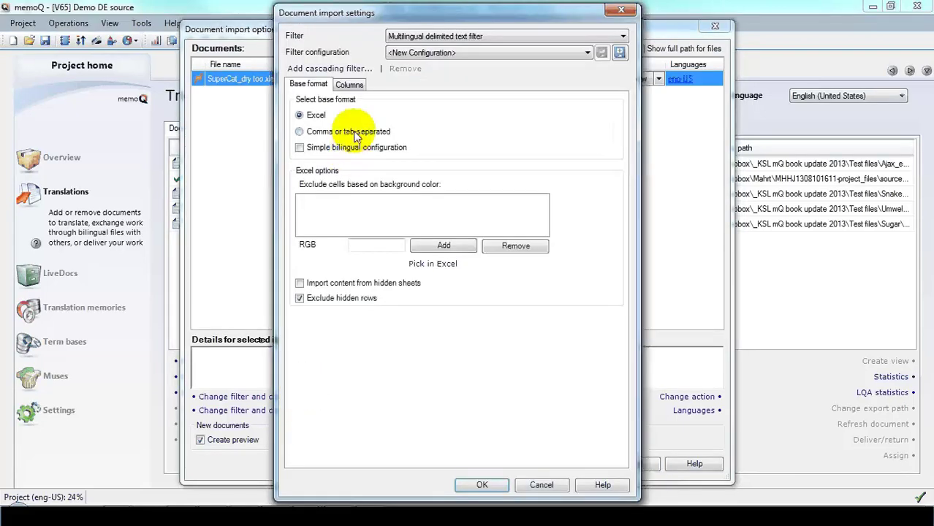
click(357, 87)
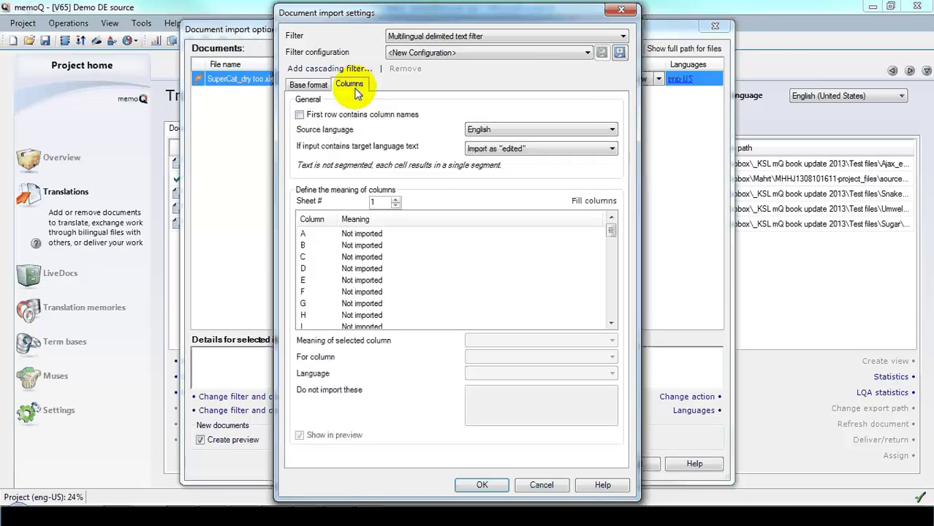
click(301, 117)
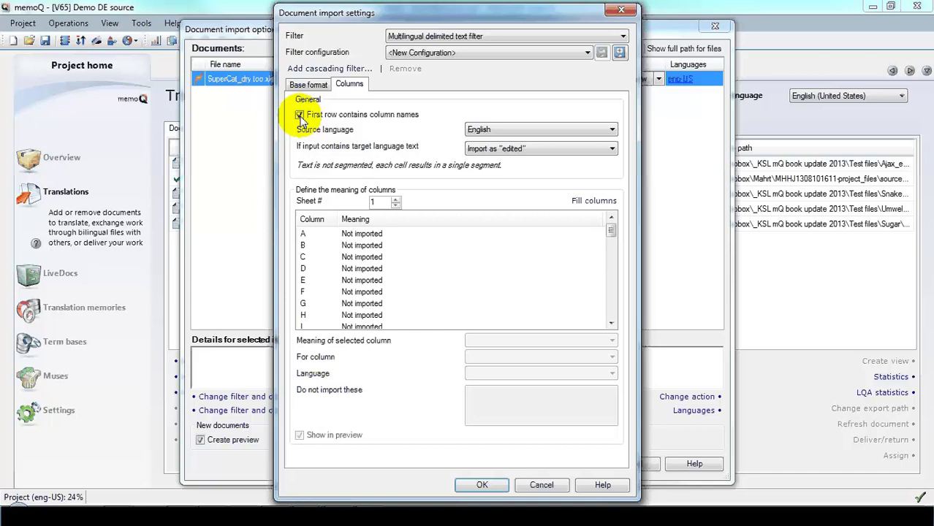
click(612, 131)
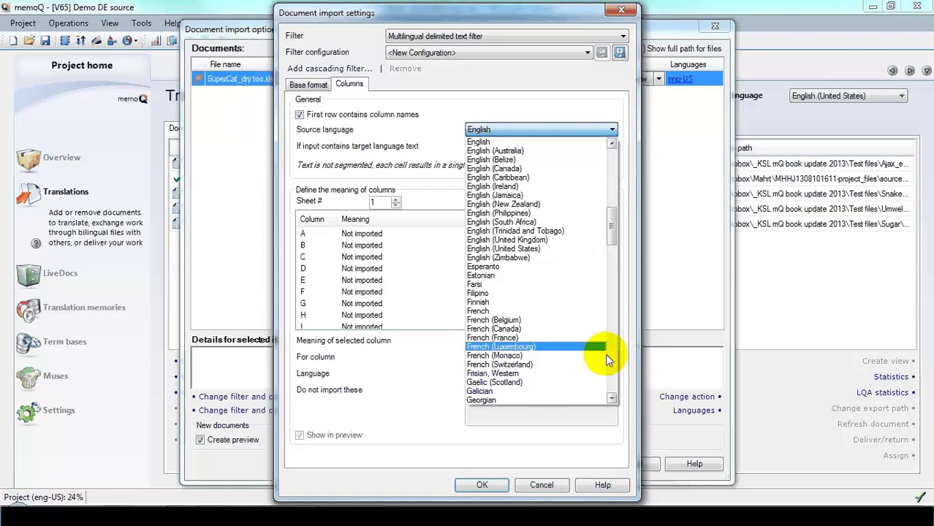
click(612, 380)
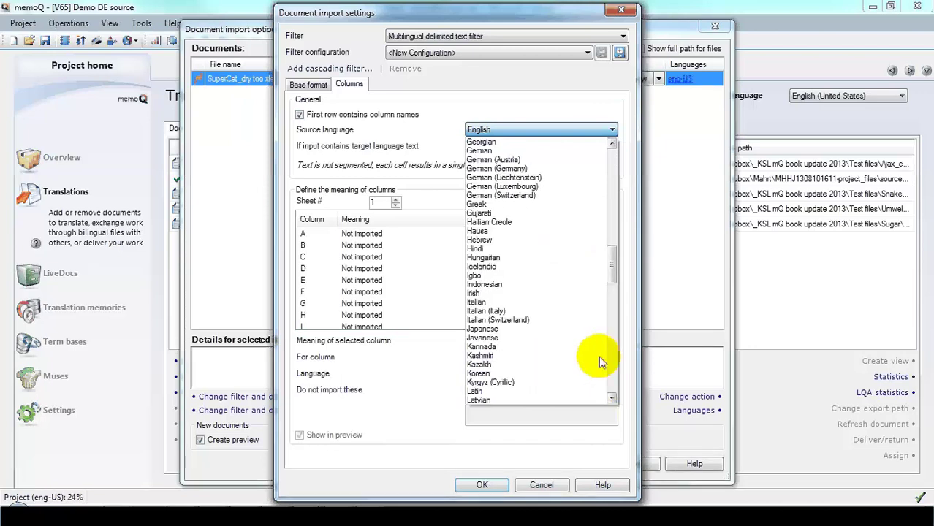
click(526, 168)
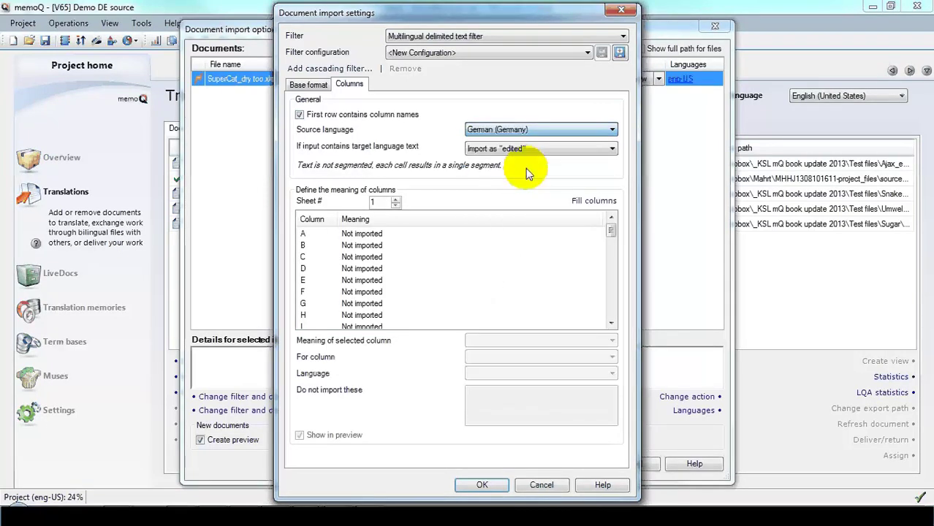
click(612, 149)
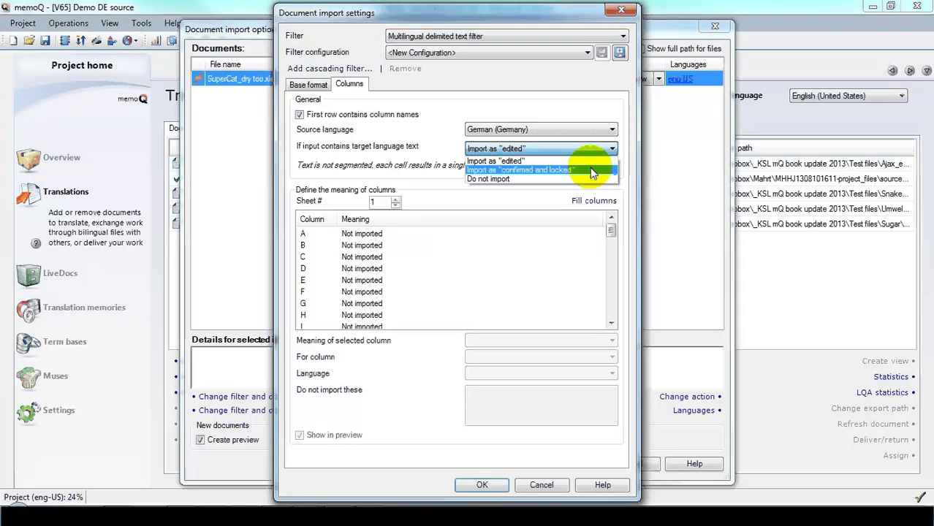
click(593, 171)
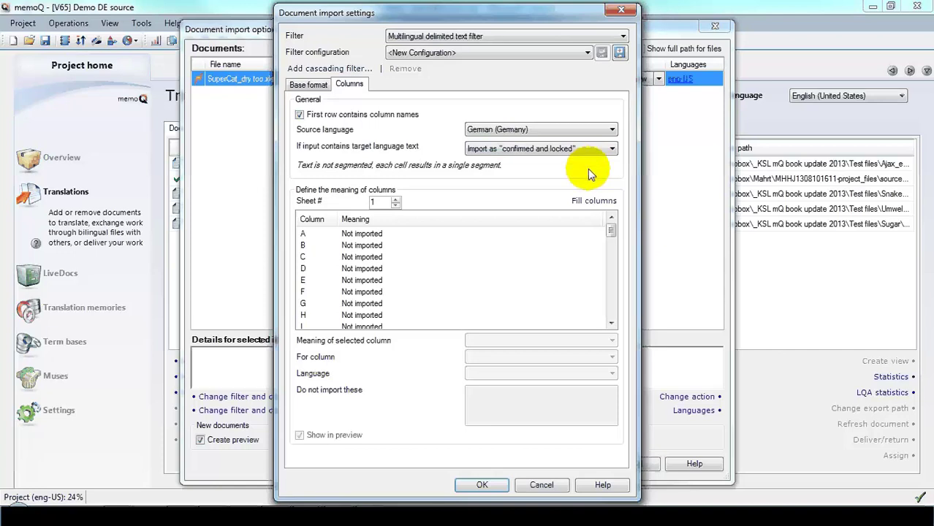
Step: Map column A as source text and column B as its English (United States) translation
click(422, 235)
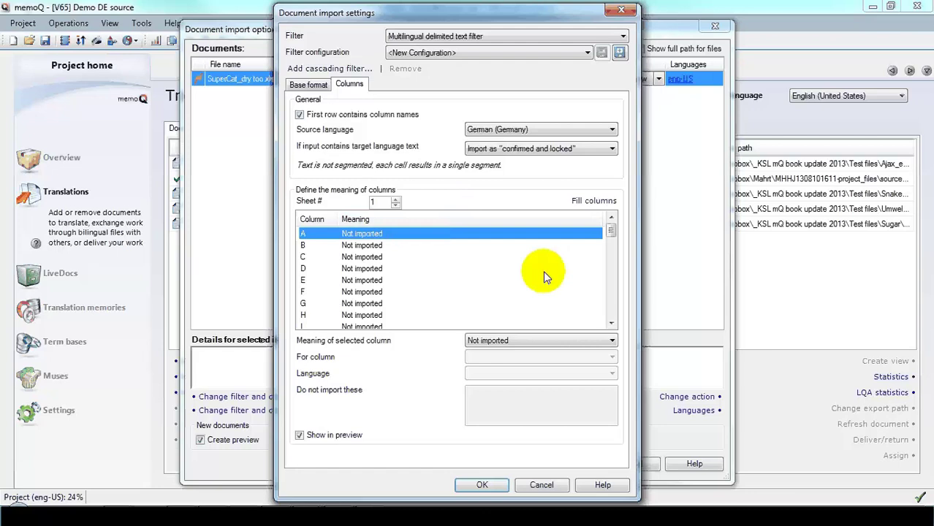
click(613, 341)
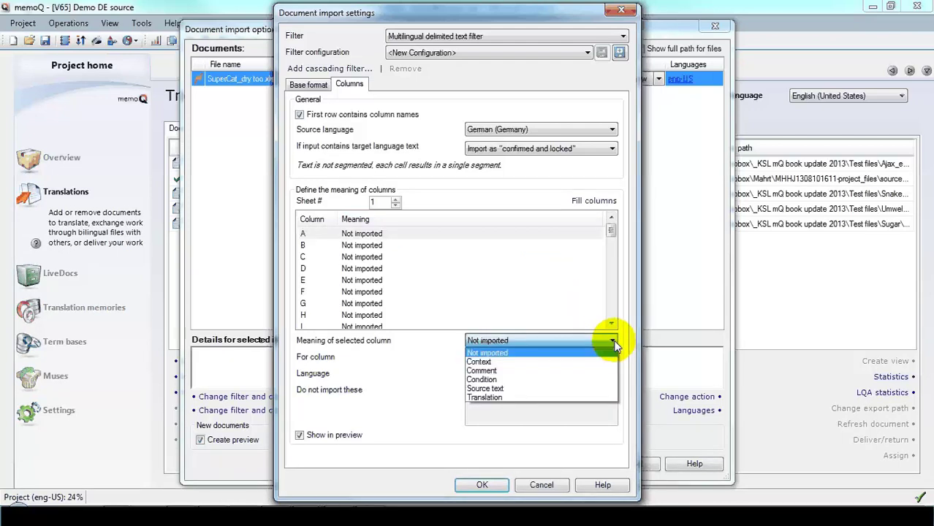
click(545, 388)
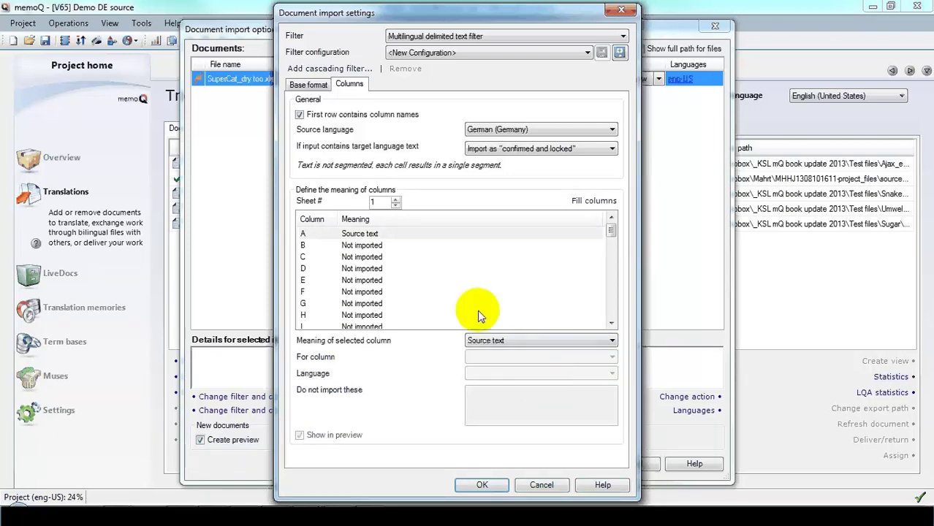
click(393, 248)
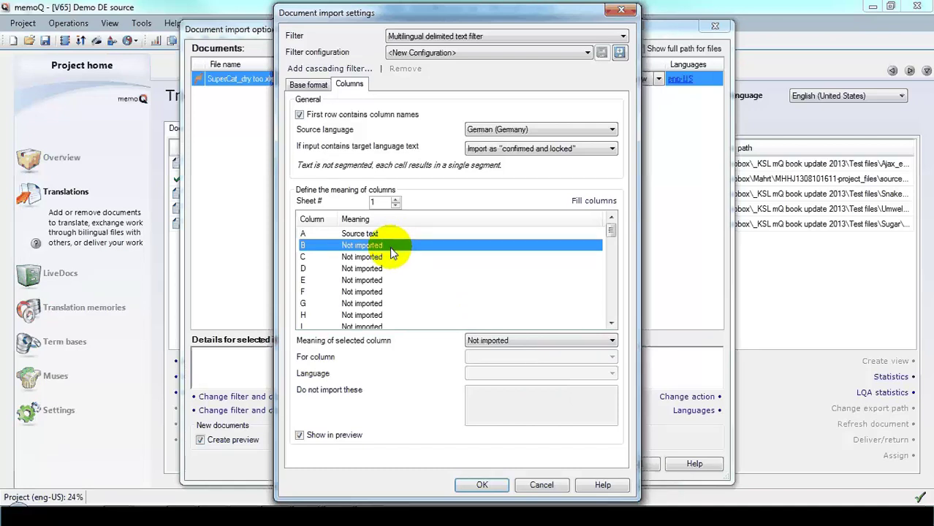
click(612, 342)
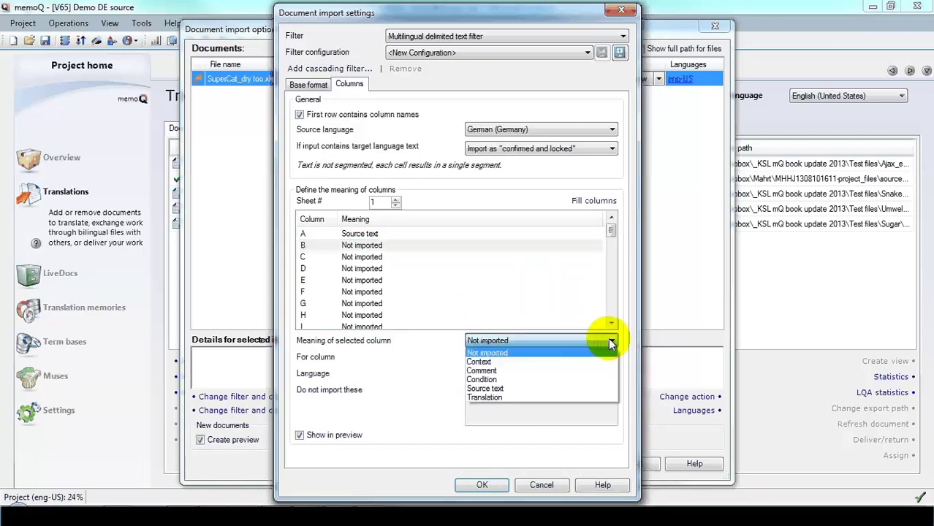
click(561, 398)
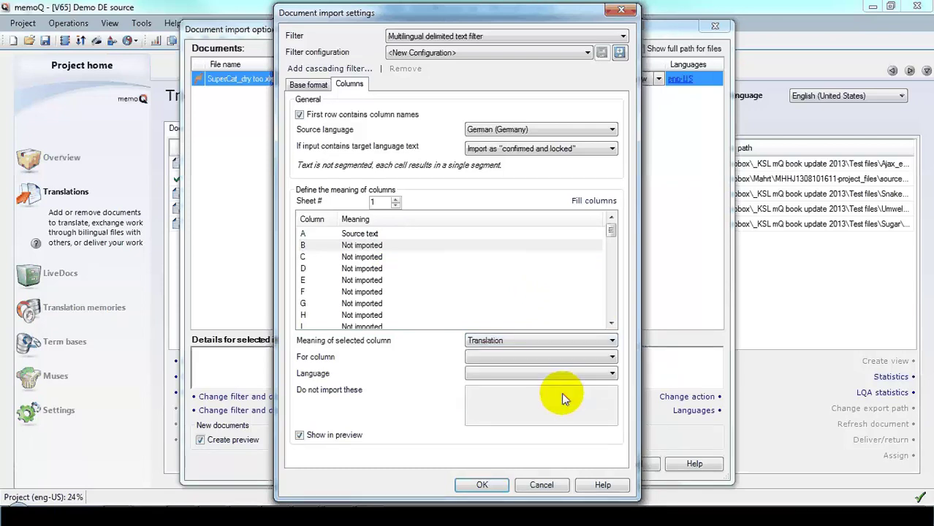
click(613, 356)
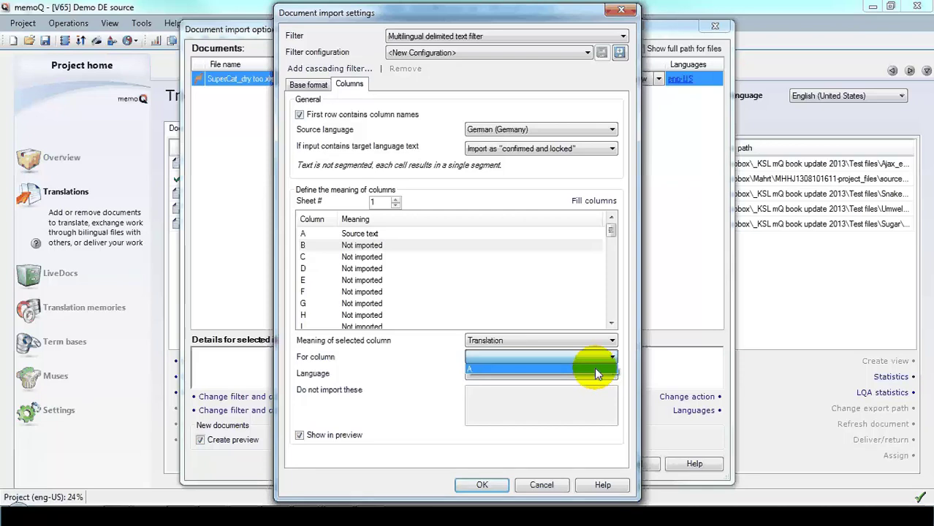
click(595, 369)
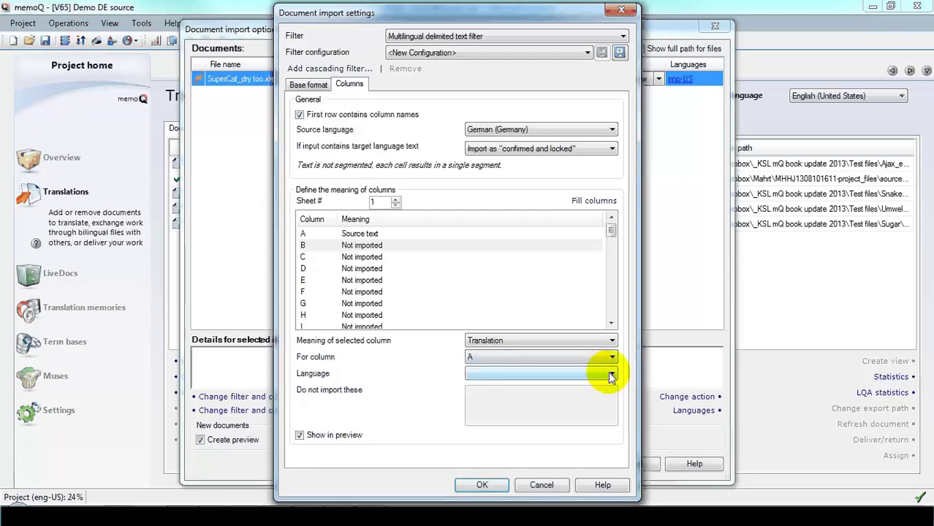
click(610, 376)
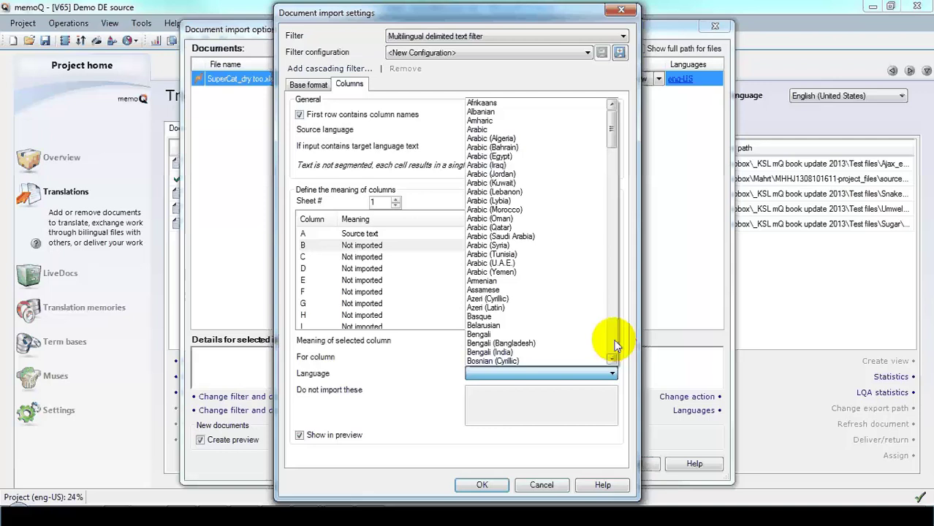
click(615, 341)
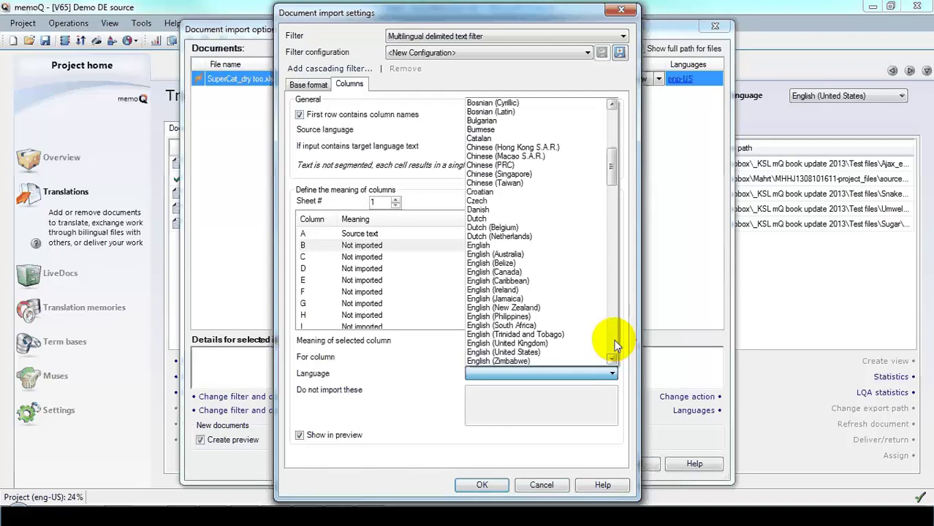
click(574, 353)
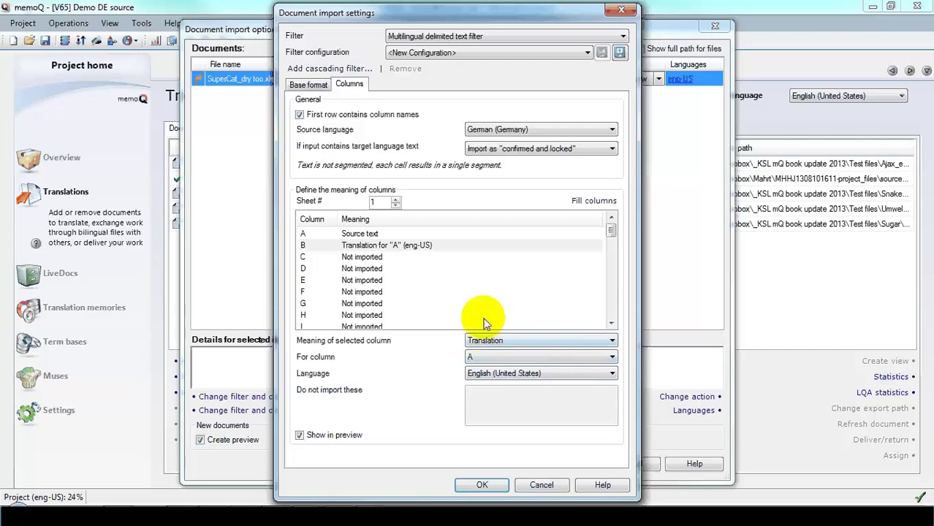
Step: Leave columns C and D not imported and turn off Show in preview
click(395, 260)
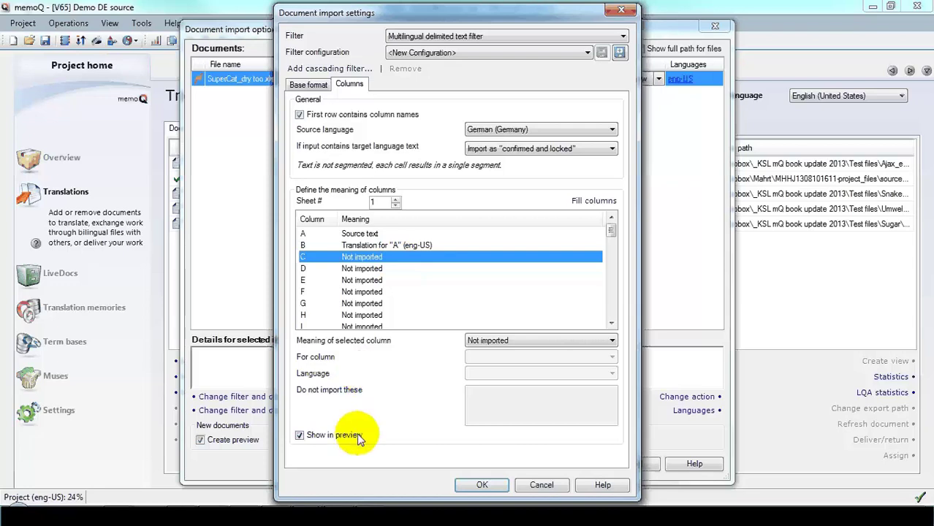
click(377, 268)
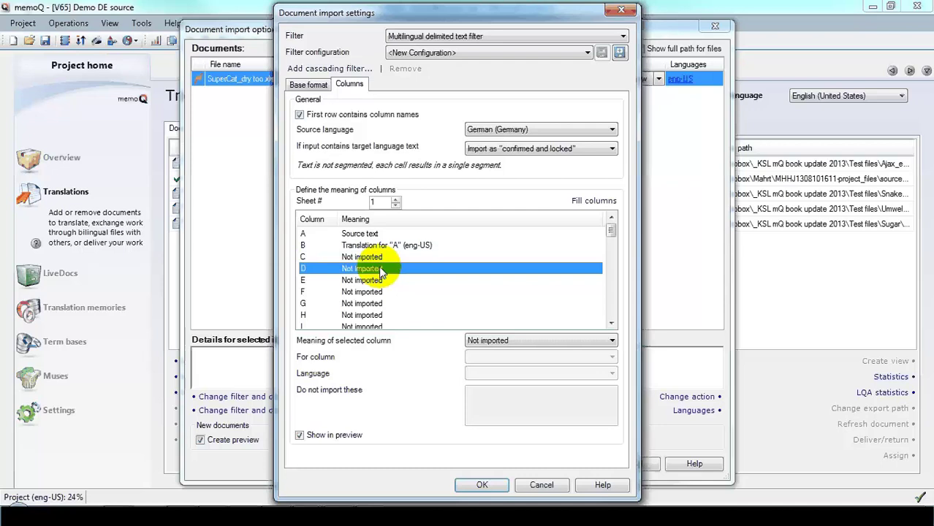
click(373, 259)
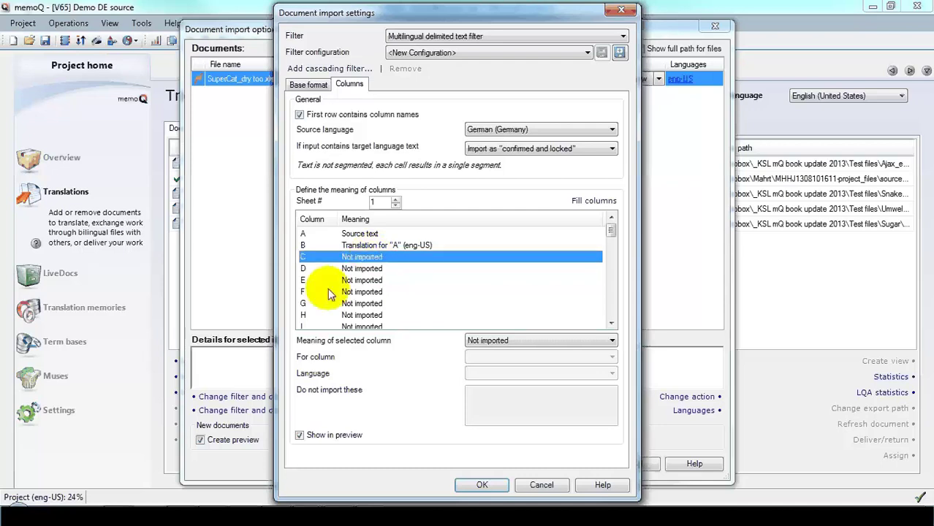
click(300, 439)
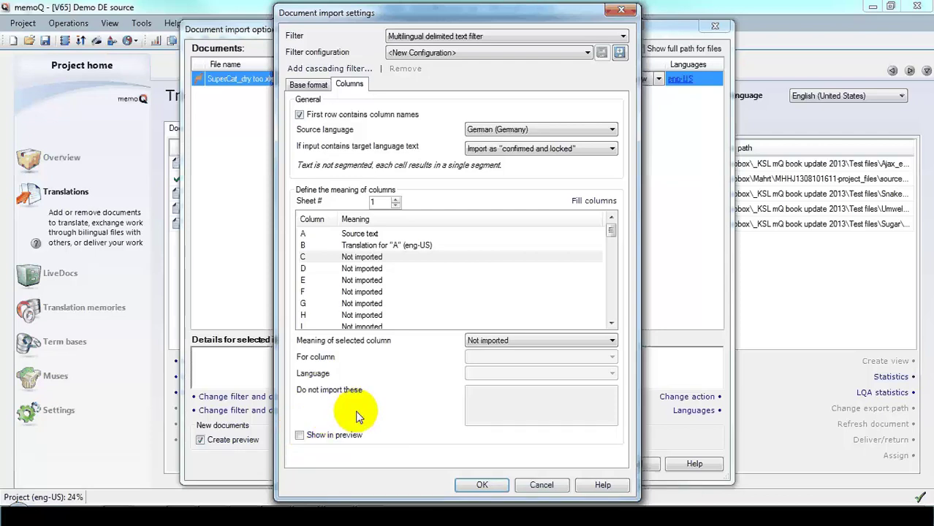
Step: Confirm both import dialogs and select the imported SuperCat_dry too.xls in the Translations list
click(483, 486)
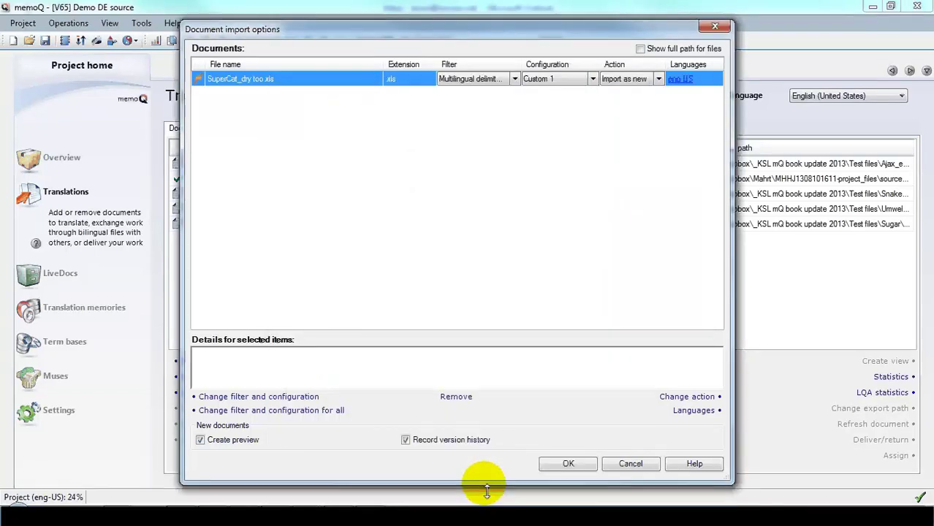
click(563, 464)
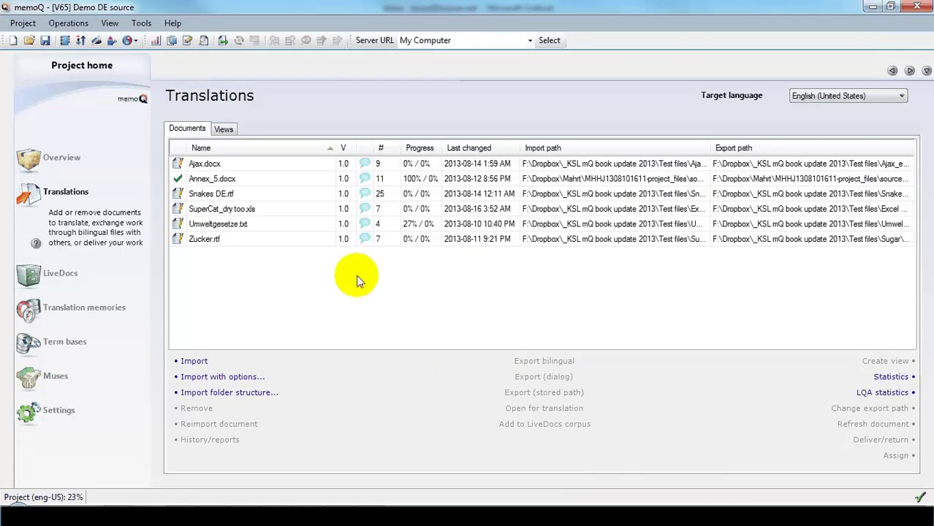
click(271, 209)
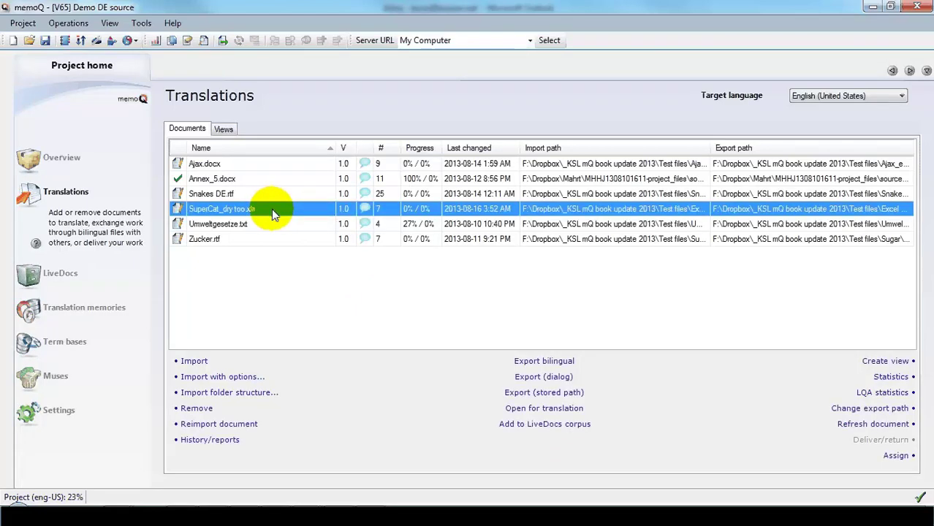
Step: Open SuperCat_dry too.xls in the translation editor, showing German source and locked English segments
double_click(272, 209)
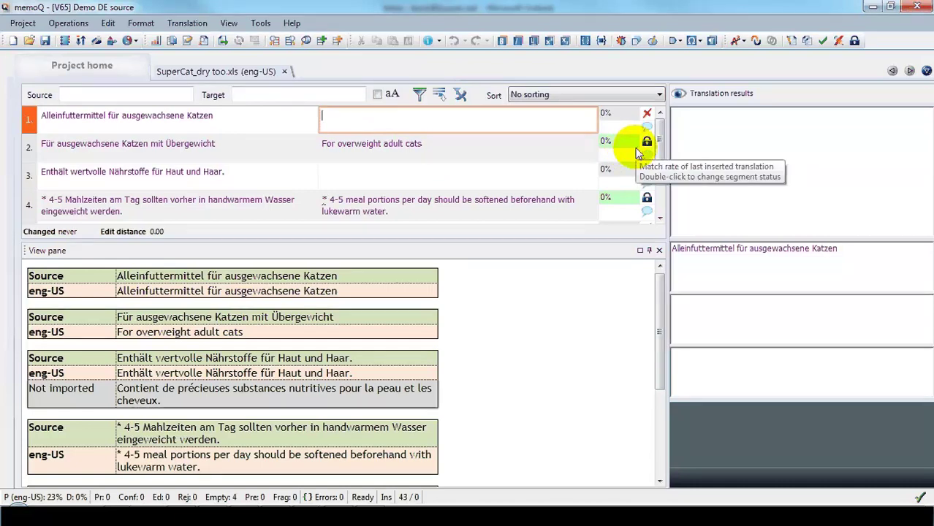
mouse_move(371, 304)
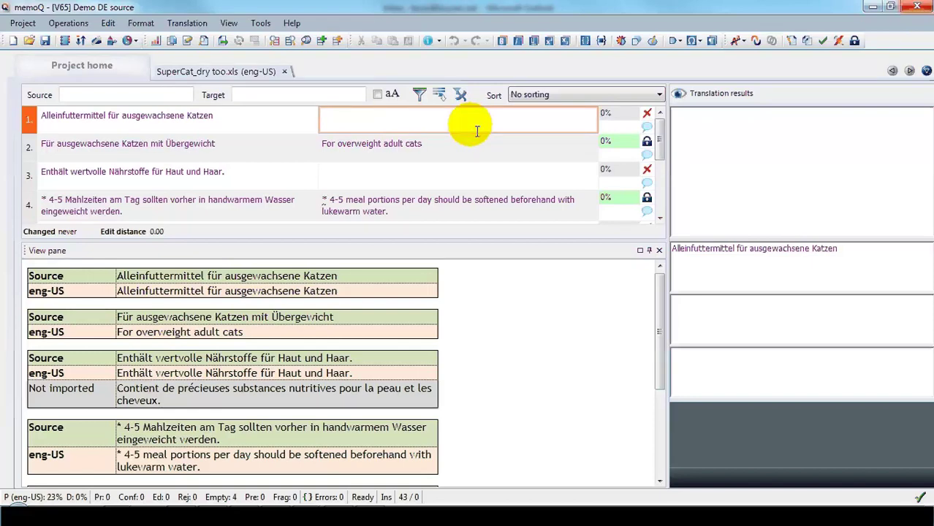
Step: Paste and confirm English translations for segments 1 and 3, skipping locked segment 4
text(Maintenance diet for adult cats)
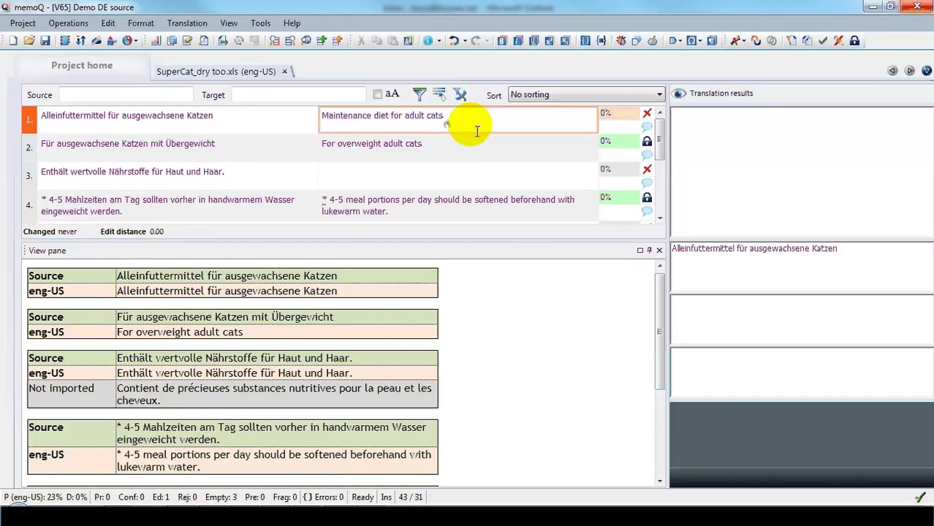
key(ctrl+Return)
key(ctrl+Return)
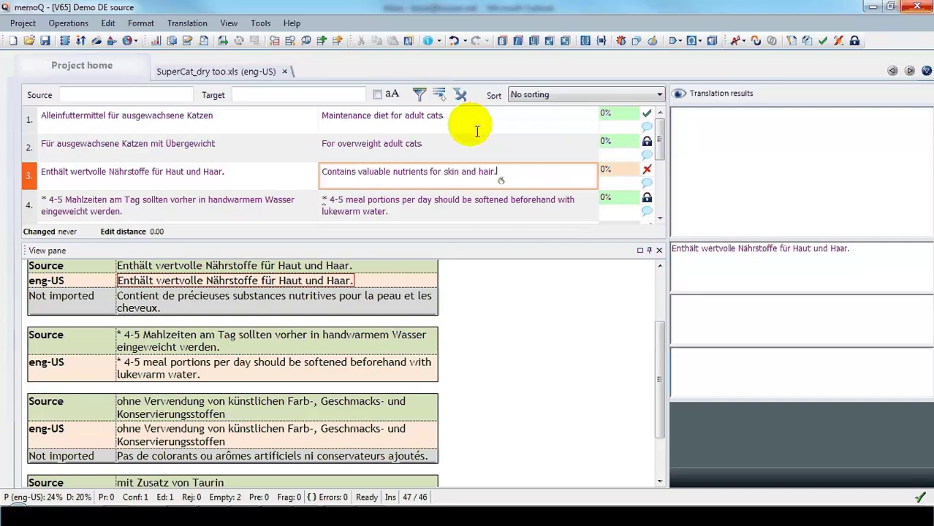
key(ctrl+Return)
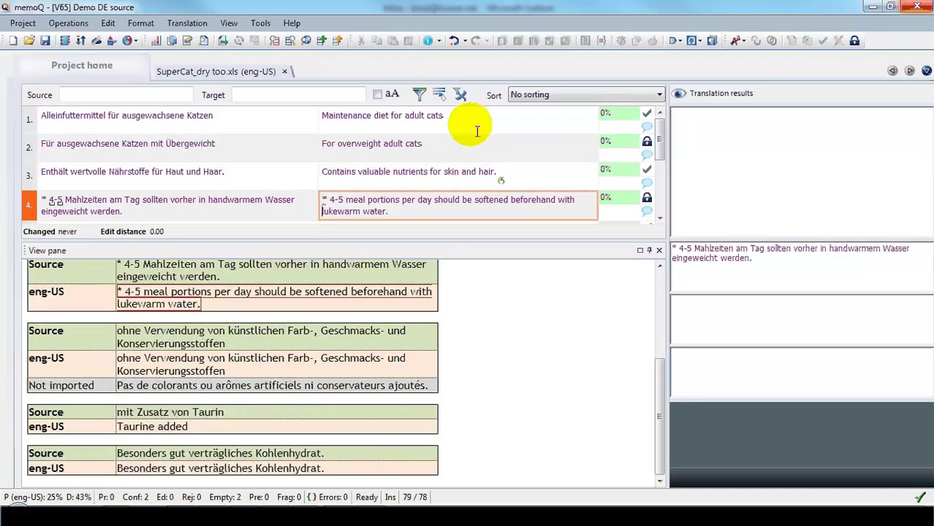
key(Down)
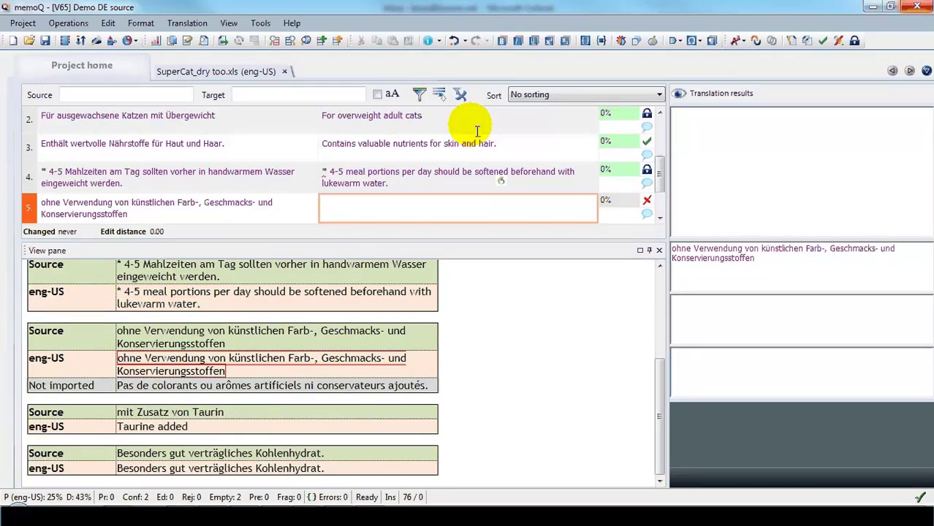
Step: Translate segments 5 and 7 ('No artificial coloring…', 'Easily digestible carbohydrate.') and confirm both
key(F9)
text(No artificial coloring or flavoring agents or preservatives added)
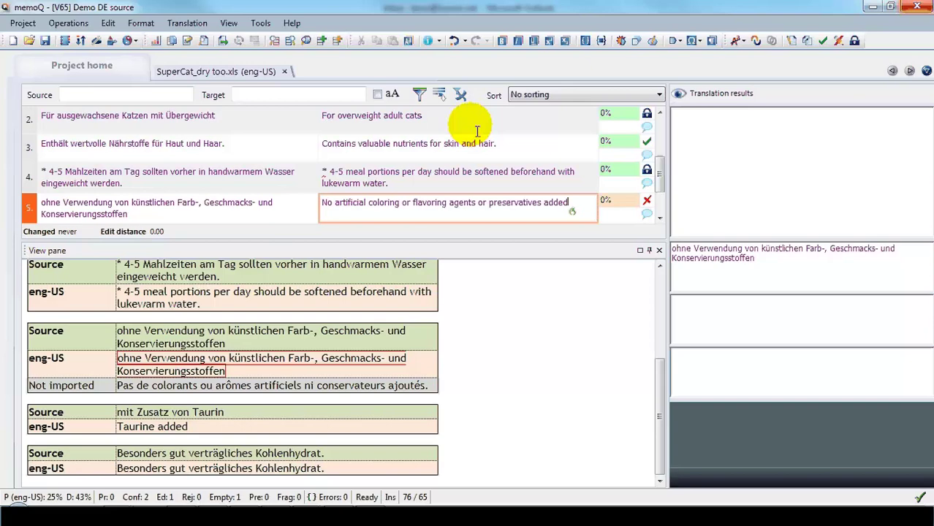
text(.)
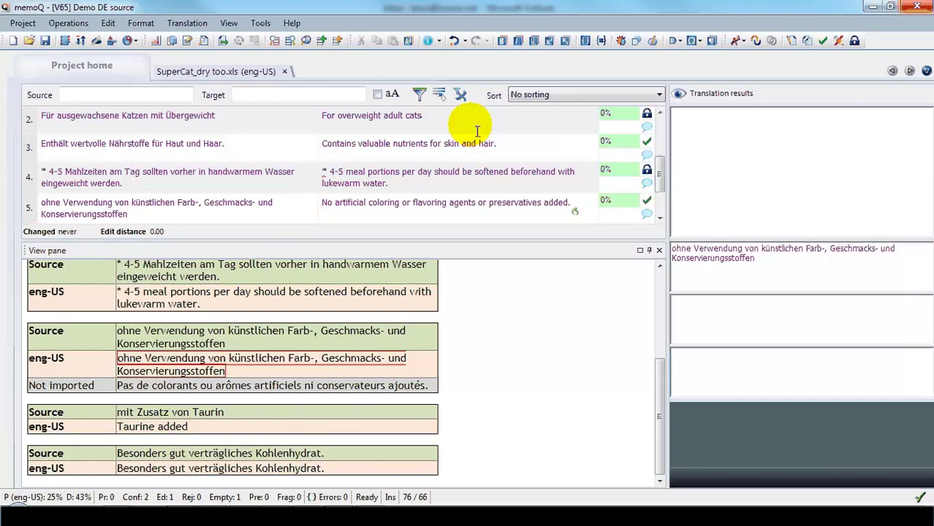
key(ctrl+Return)
key(ctrl+Return)
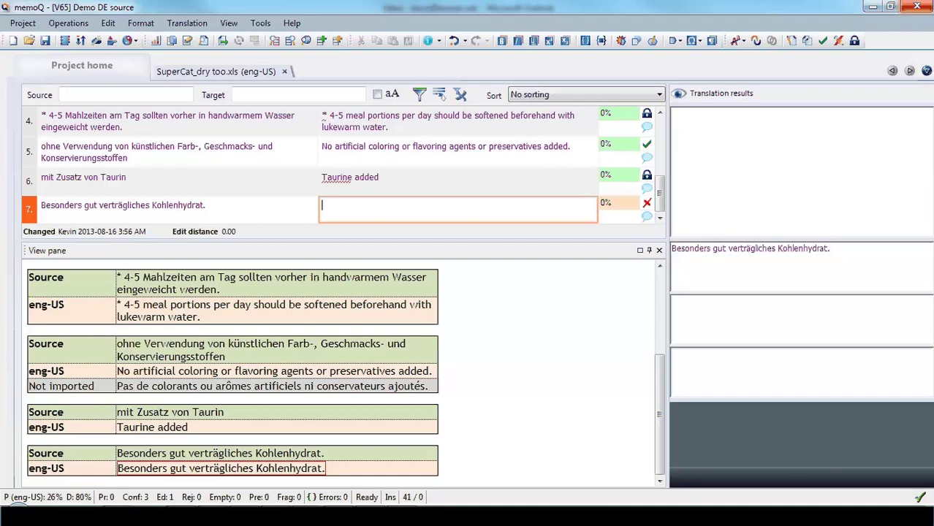
text(Easily digestible carbohydrate)
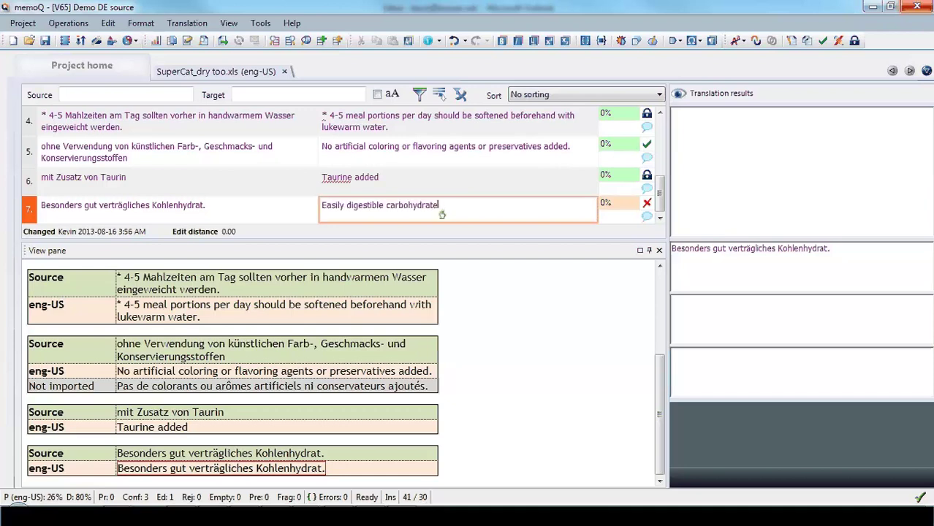
text(.)
key(ctrl+Return)
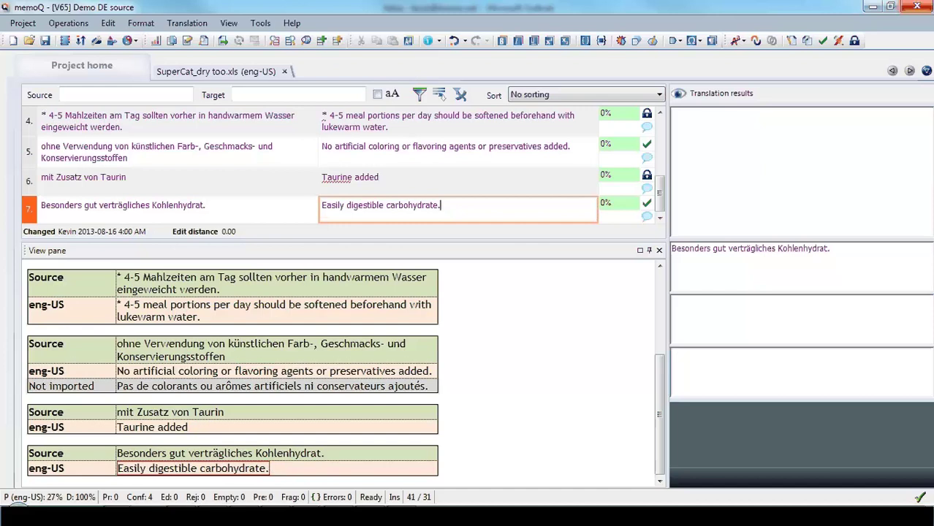
Step: Export the active document to Excel and check the English text in cells B2 and B4
click(28, 27)
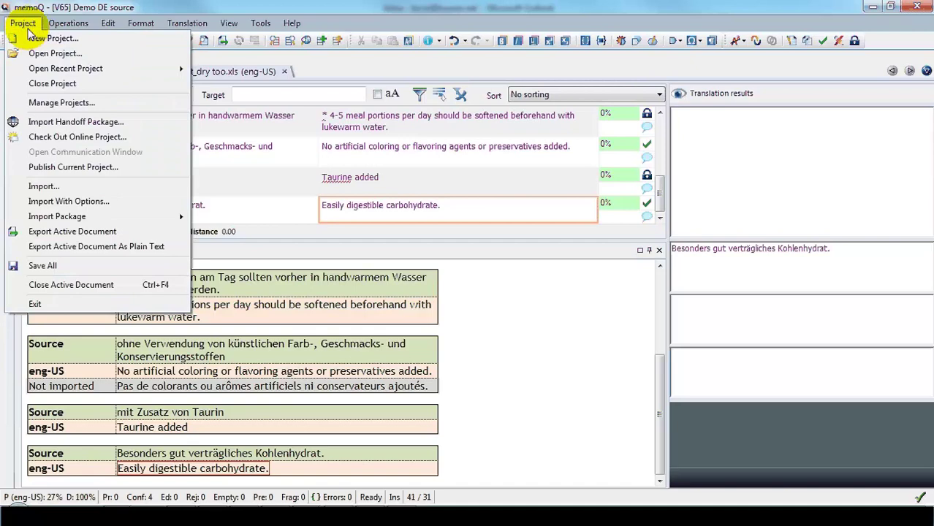
click(109, 231)
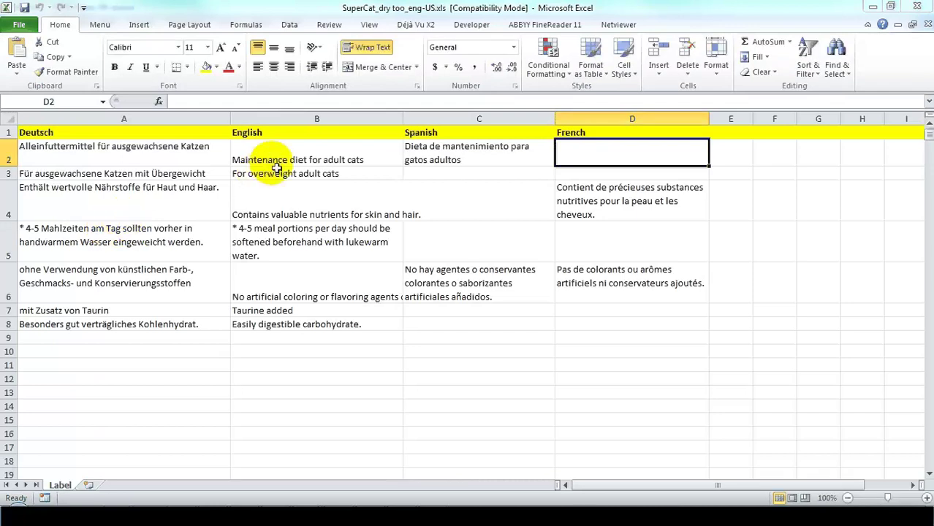
click(277, 162)
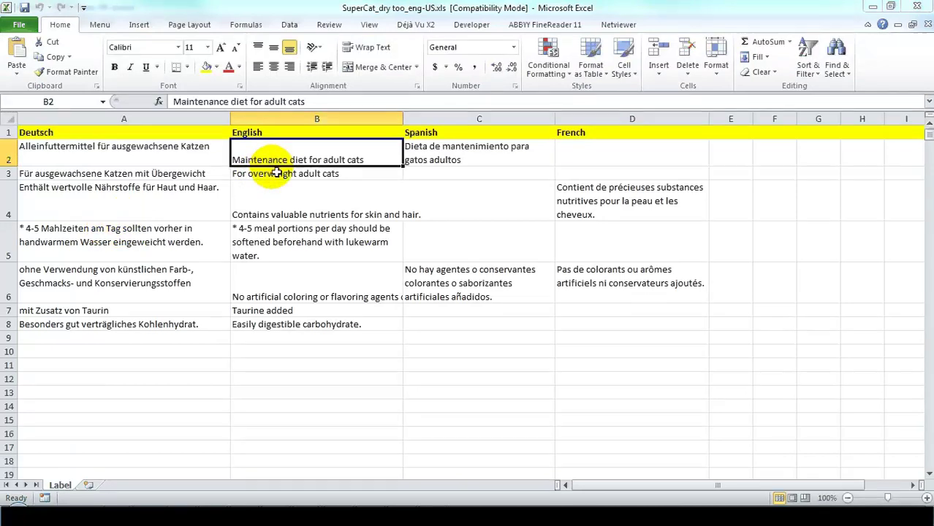
click(278, 201)
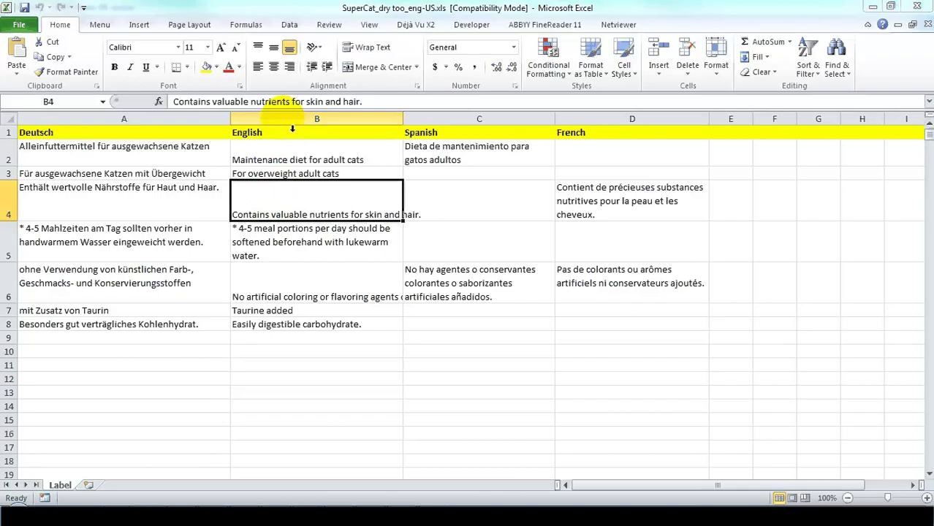